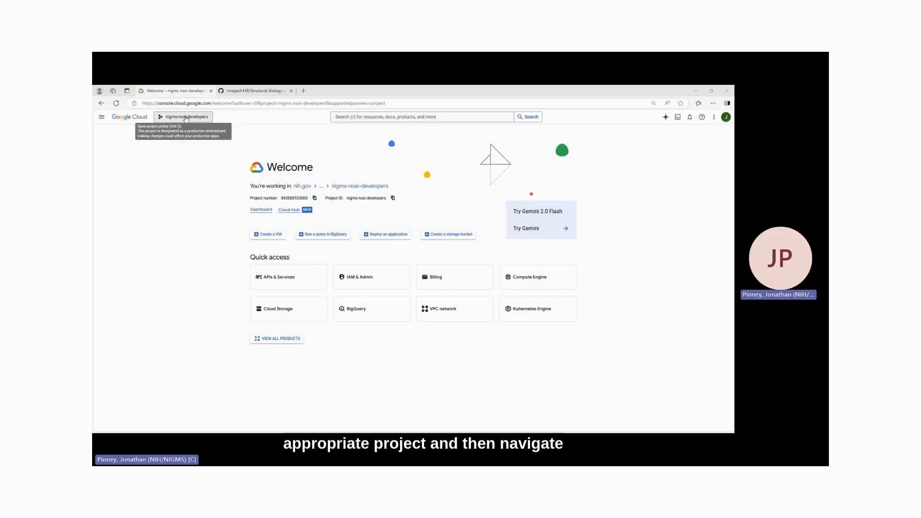
- Start a new Vertex AI Workbench instance and open its advanced options
left_click(101, 118)
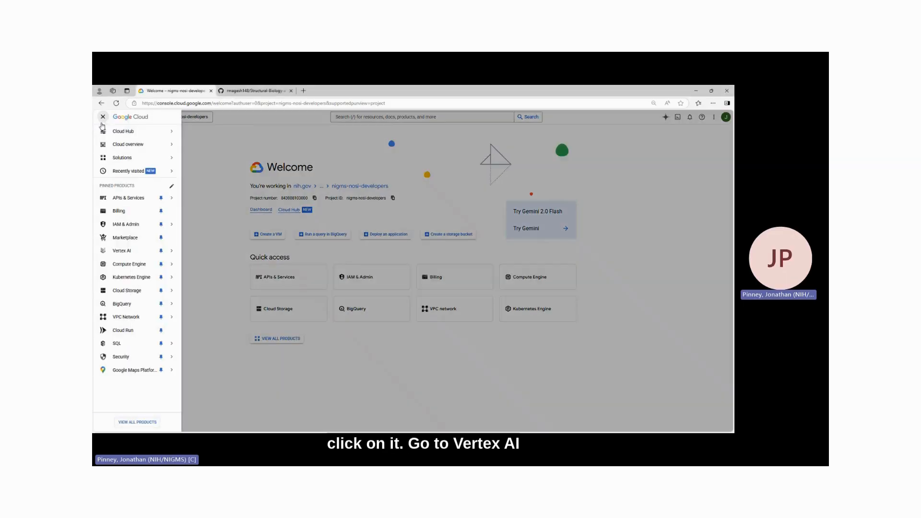
mouse_move(127, 254)
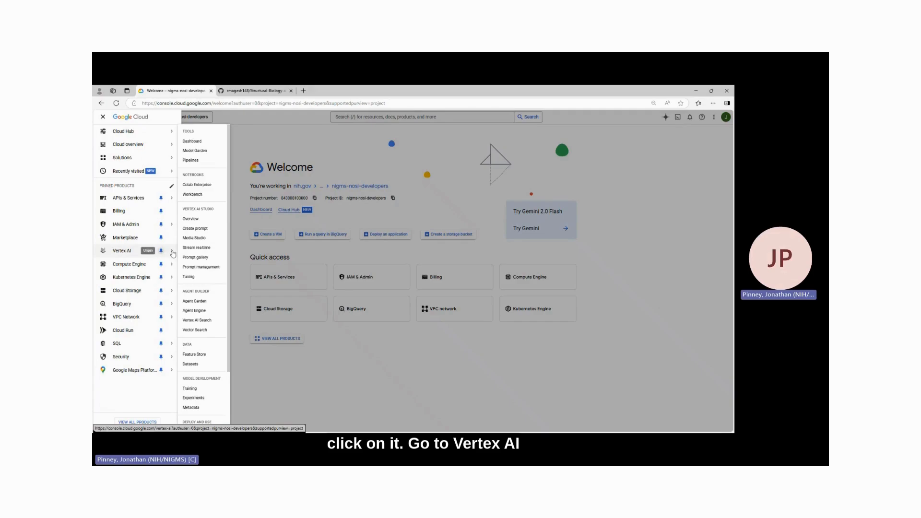
left_click(202, 196)
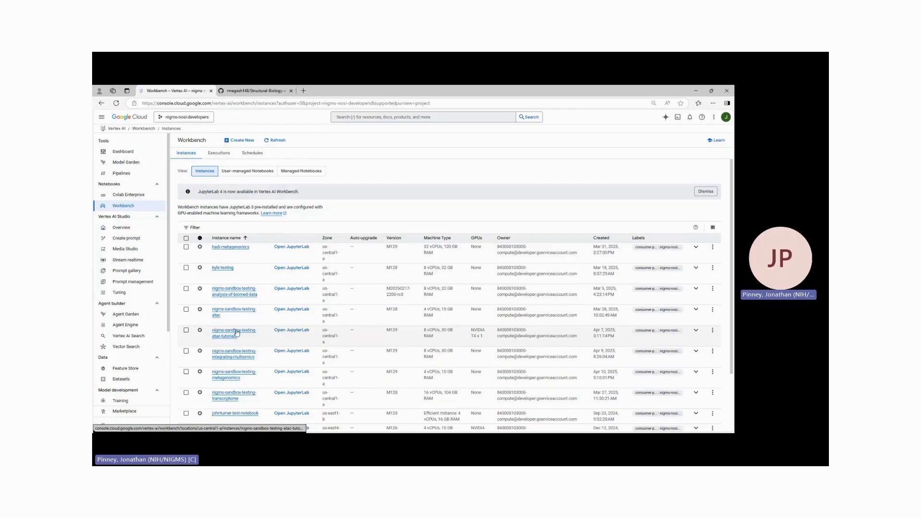
left_click(242, 140)
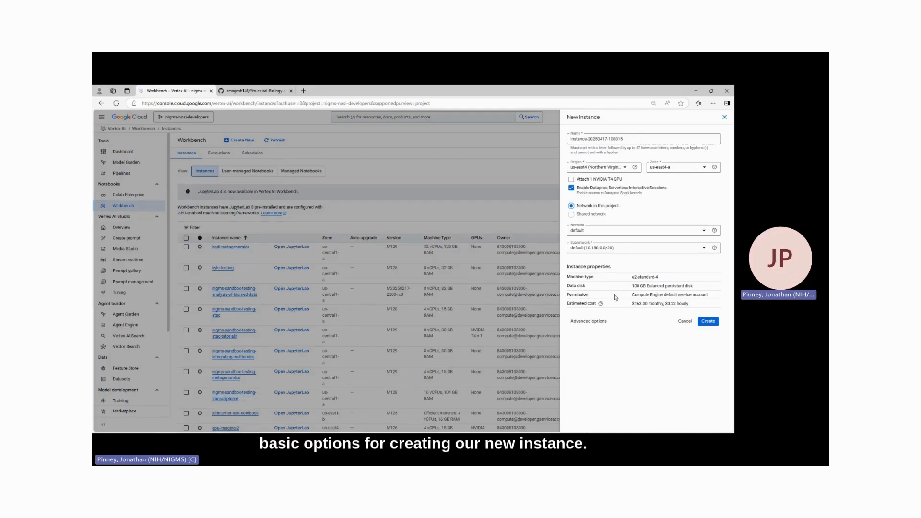
left_click(603, 325)
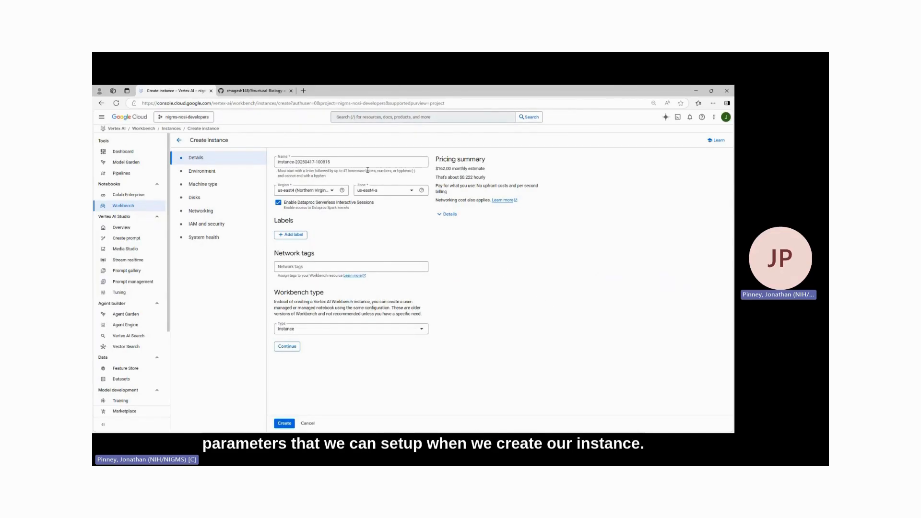
- Name the new instance jp-demo-instance-v2
triple_click(344, 163)
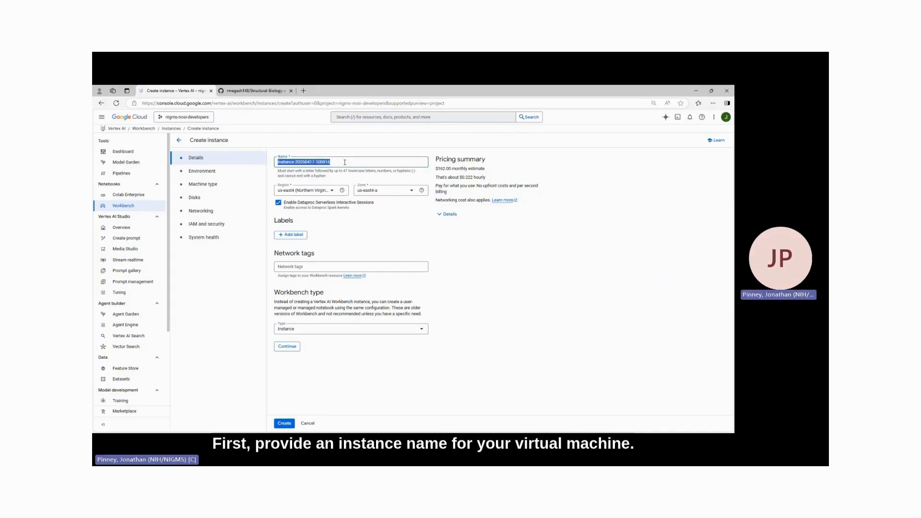
type("jp")
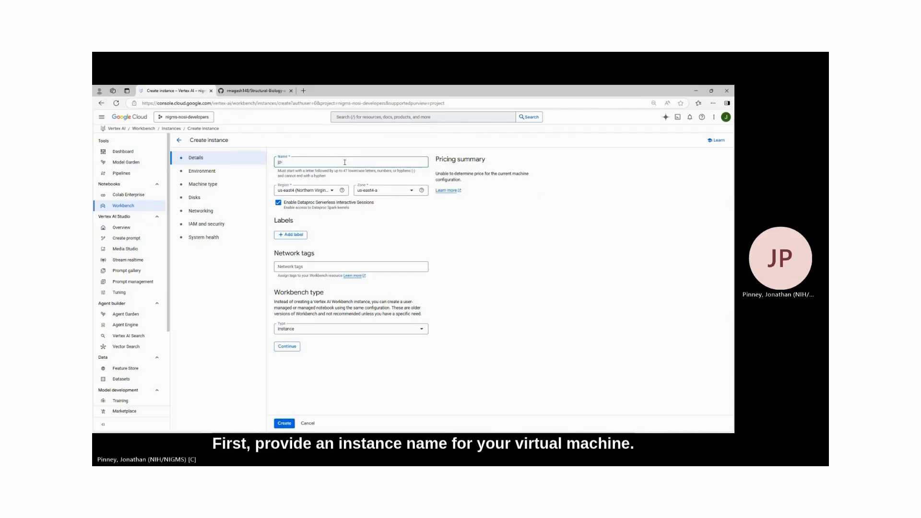
type("-dem")
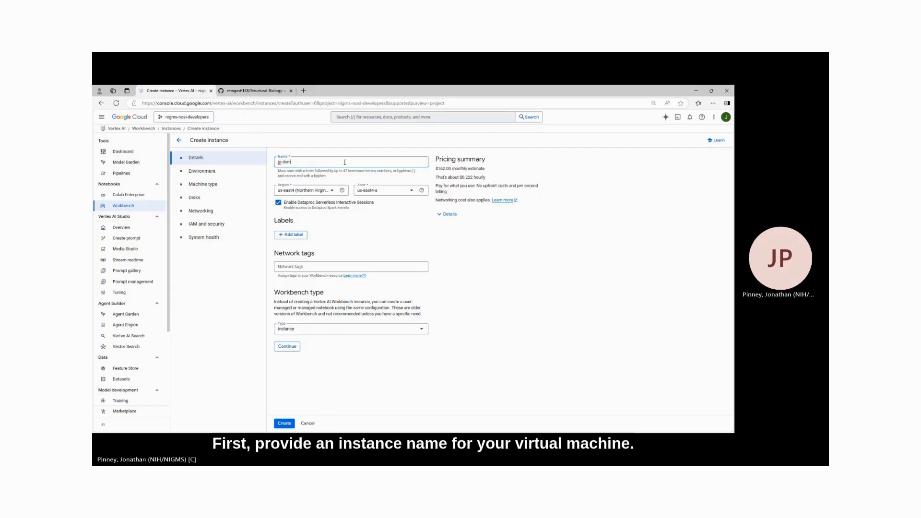
type("o-instance-v2")
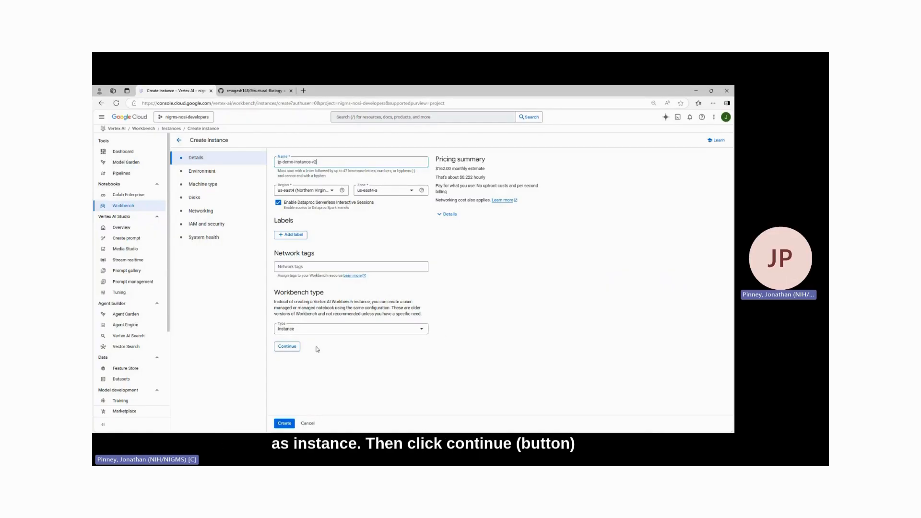
- Try a custom container for the environment with the duke-jupyter datascience-notebook image from the us-central1 my-docker-repo, and turn the custom container option back off
left_click(226, 173)
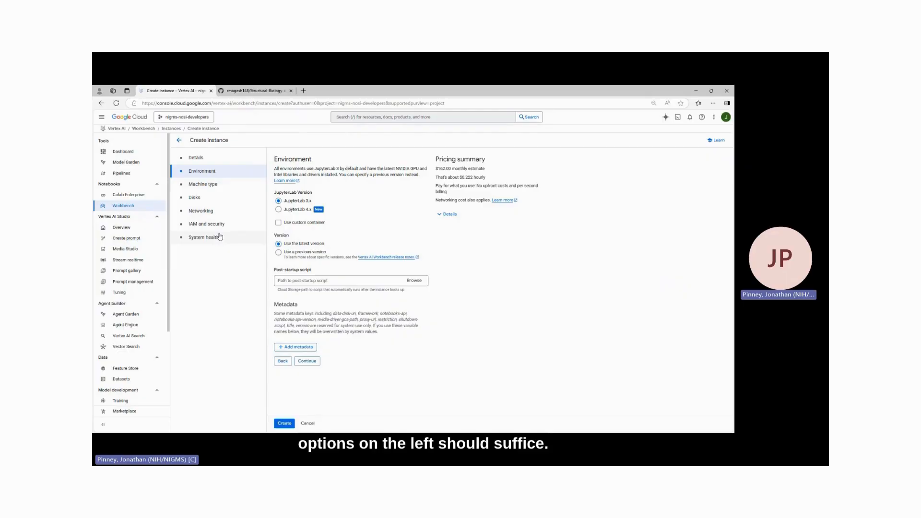
left_click(279, 223)
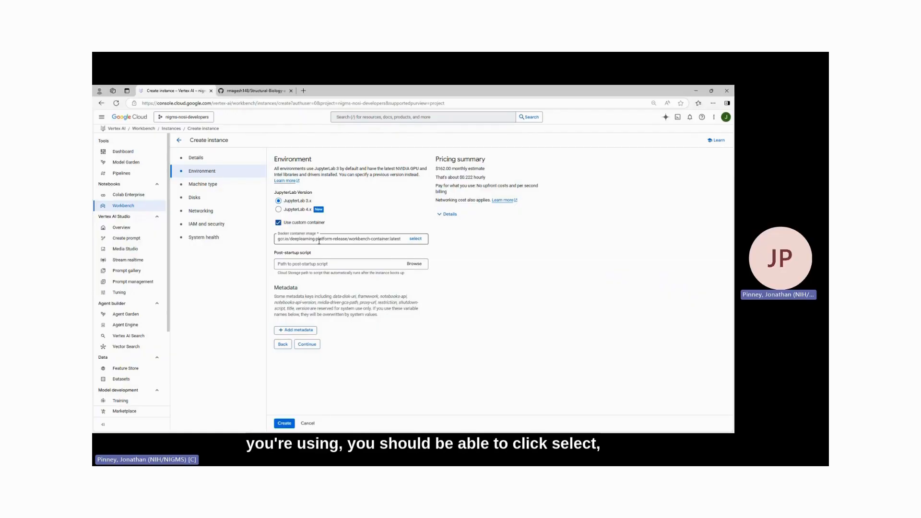
left_click(415, 239)
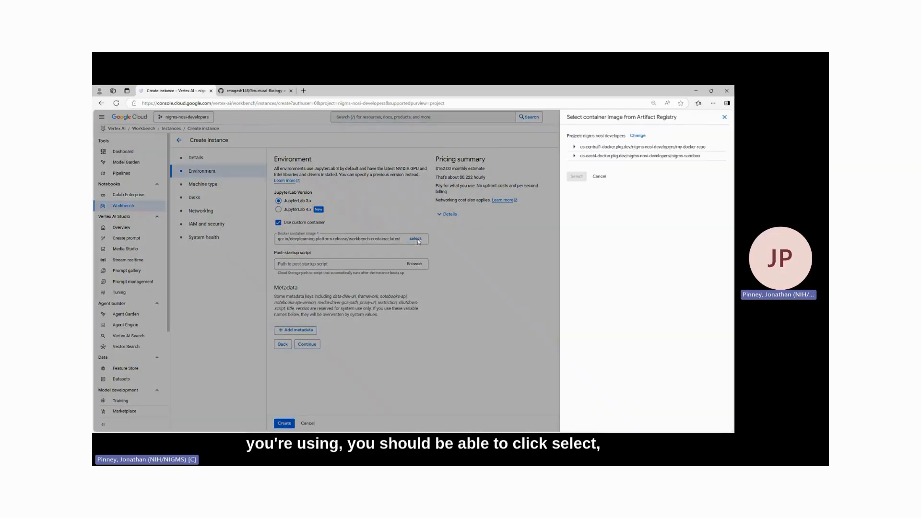
left_click(574, 147)
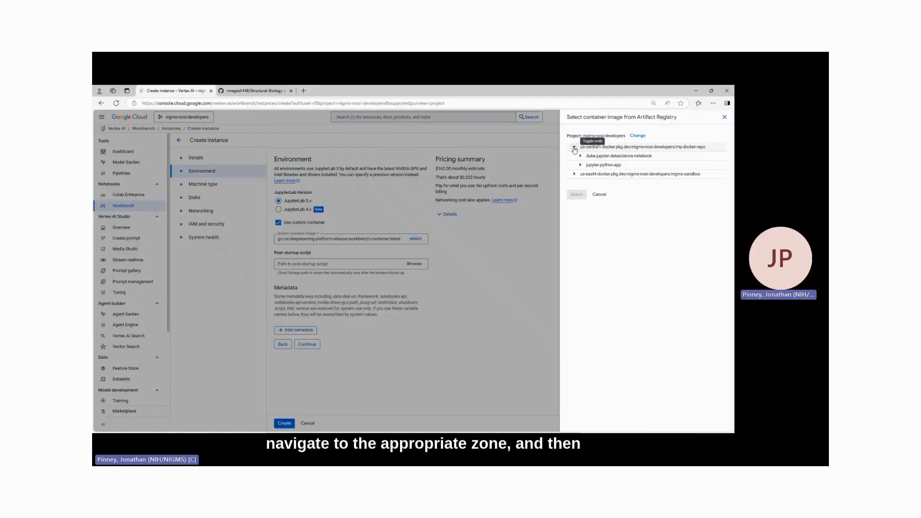
left_click(581, 156)
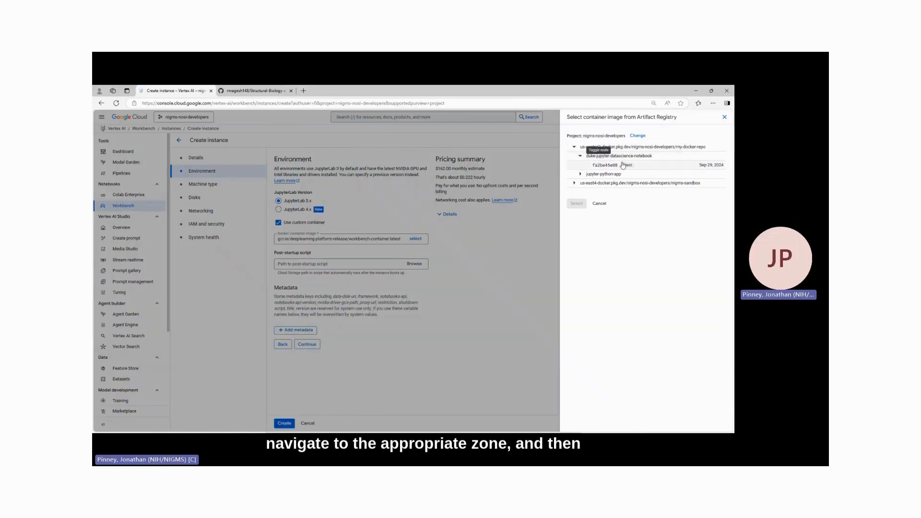
left_click(602, 166)
left_click(576, 203)
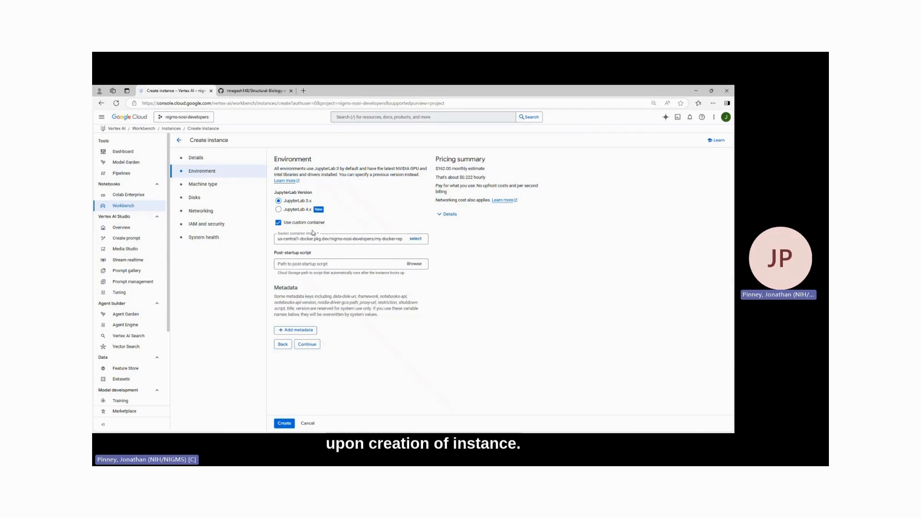
left_click(278, 224)
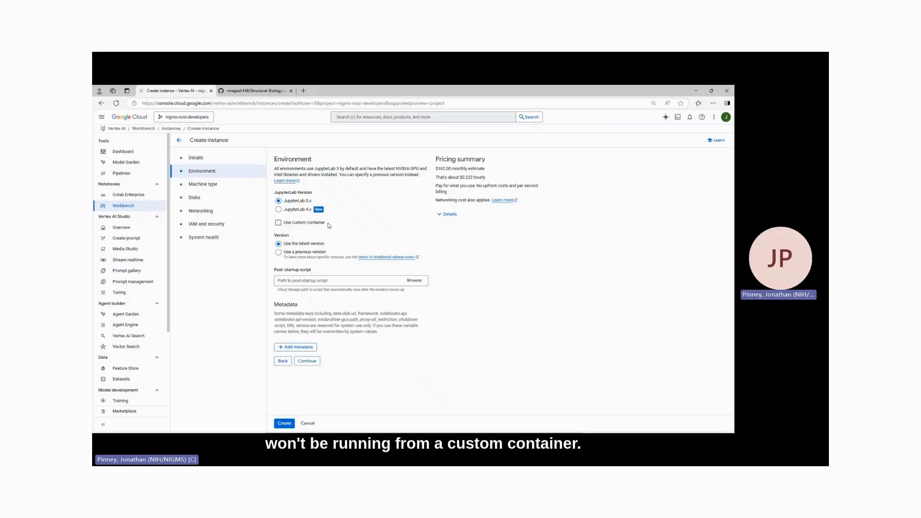
- Try the N2 machine series, look through its machine types, and set the series back to E2
left_click(221, 186)
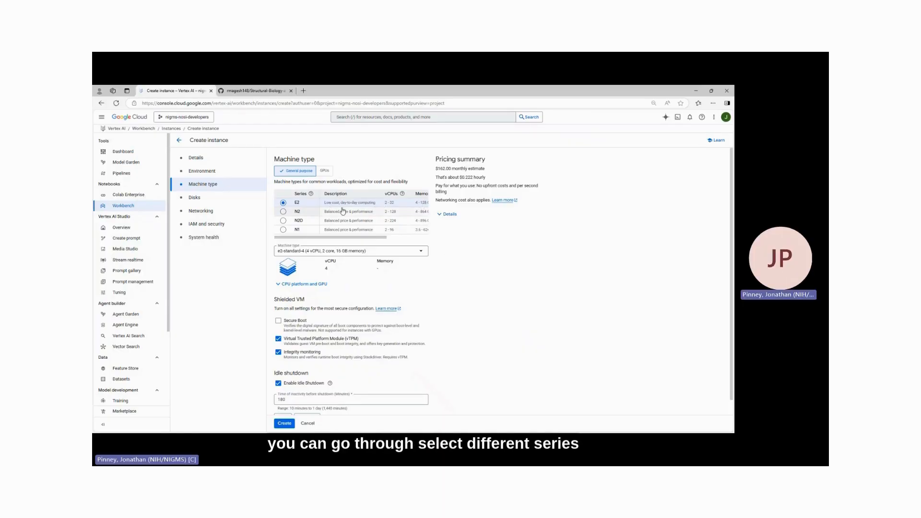
scroll(315, 207, "down", 1)
left_click(283, 196)
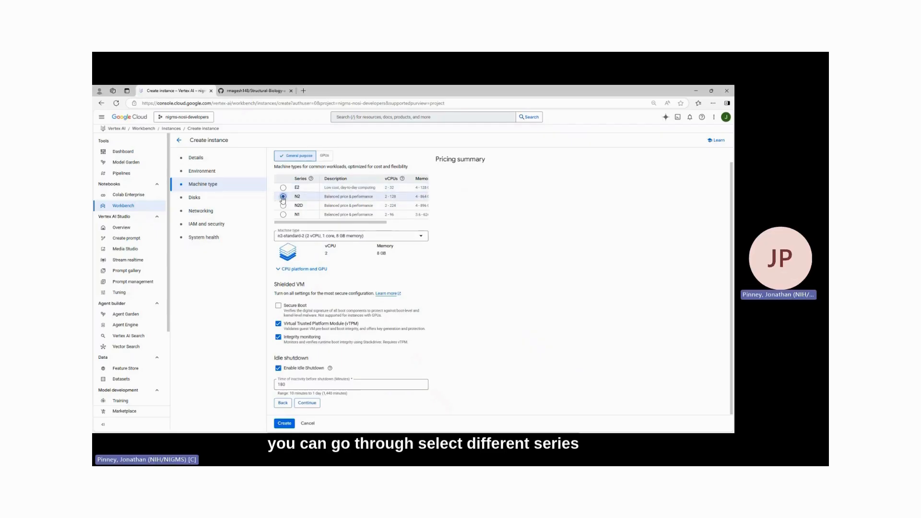
left_click(356, 235)
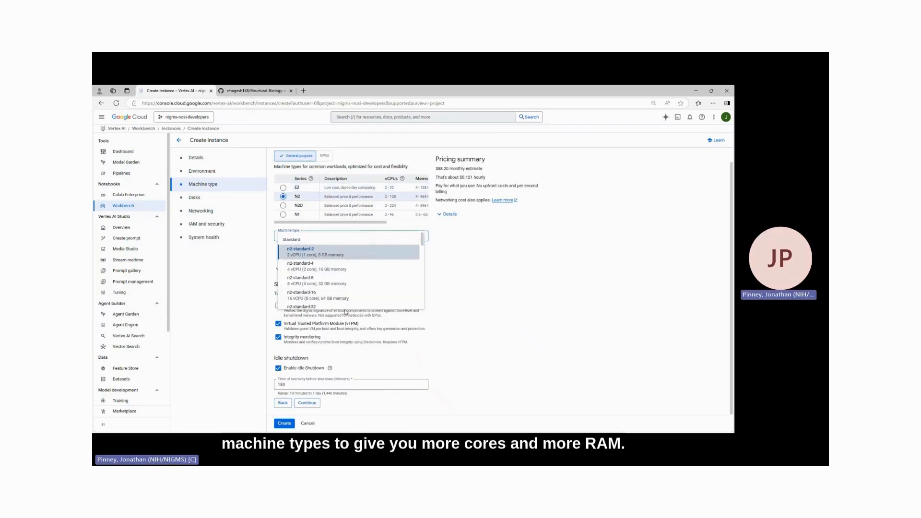
left_click(283, 187)
left_click(283, 187)
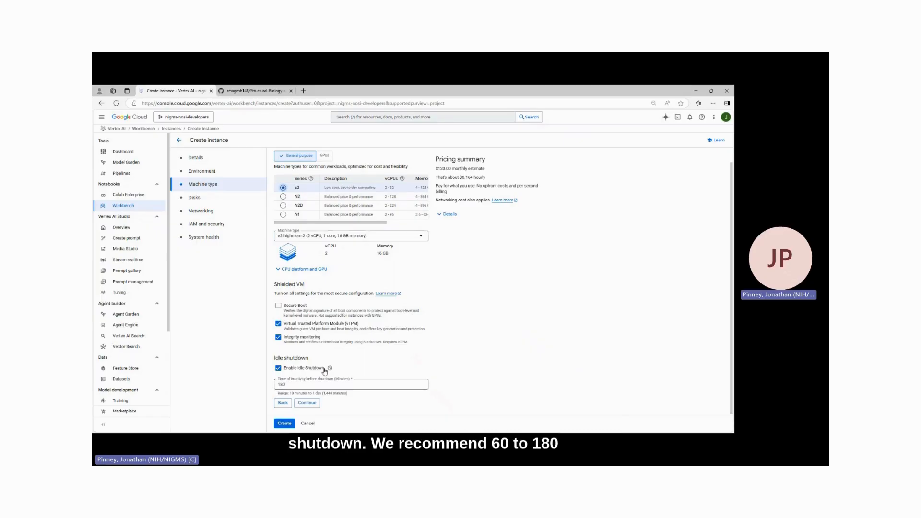
- Review the instance's idle shutdown time and its disk, networking, IAM and security, and system health settings
double_click(303, 385)
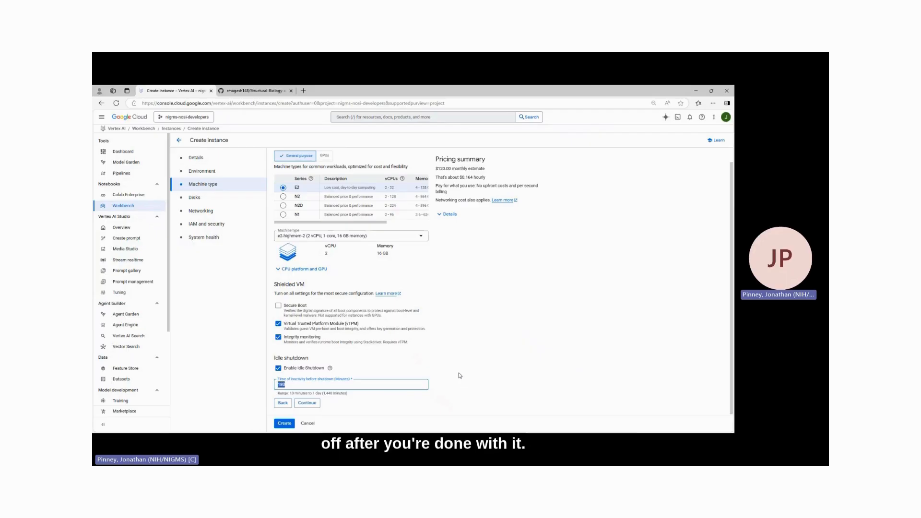
left_click(194, 198)
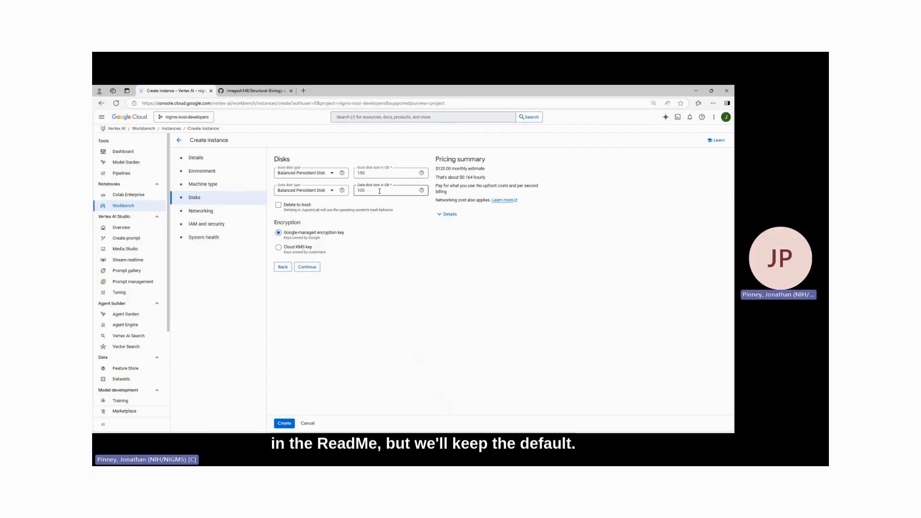
left_click(196, 214)
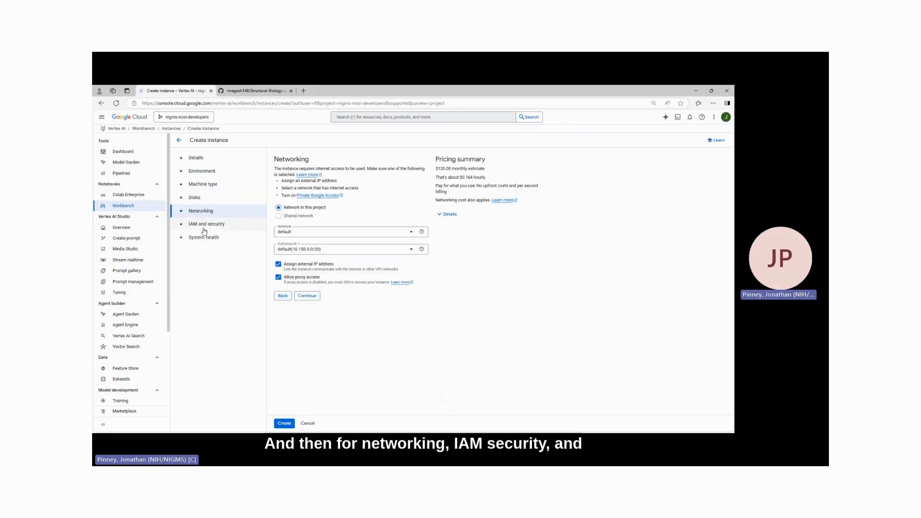
left_click(206, 227)
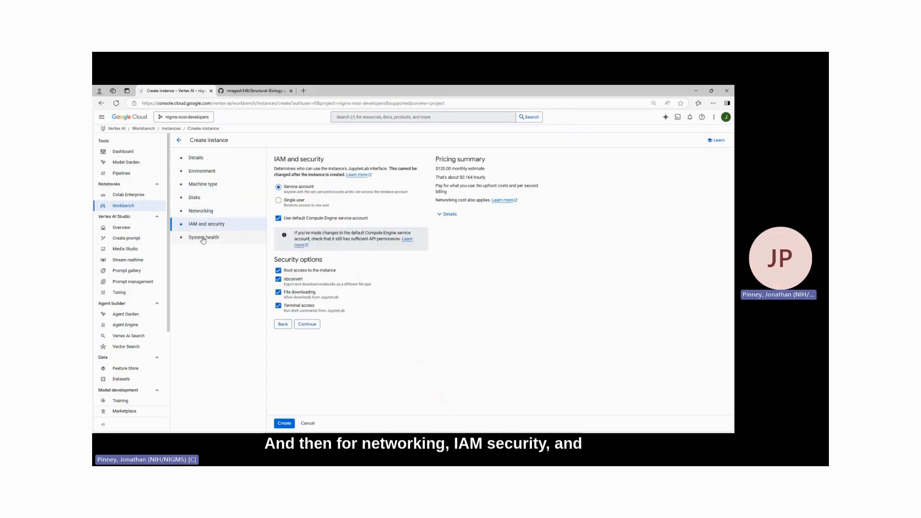
left_click(202, 239)
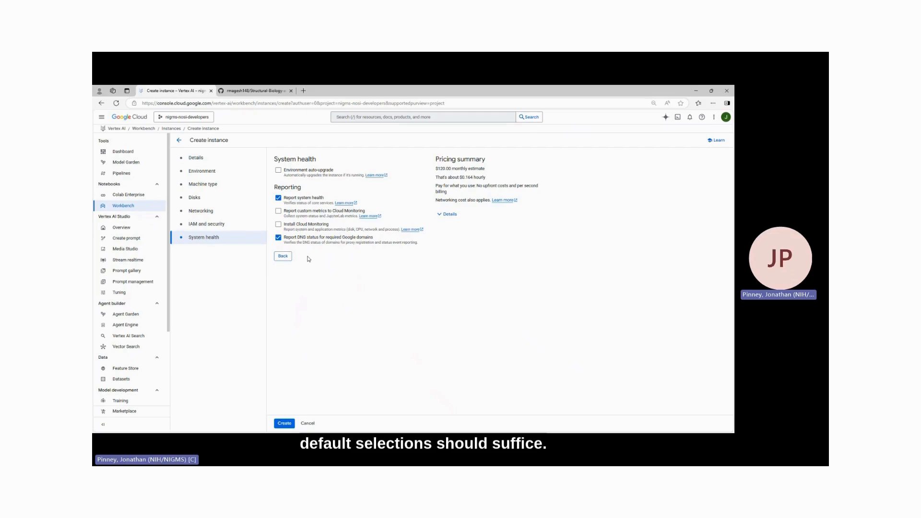
- Create the instance and check the status of jp-demo-instance-v2 in the Workbench instance list
left_click(284, 423)
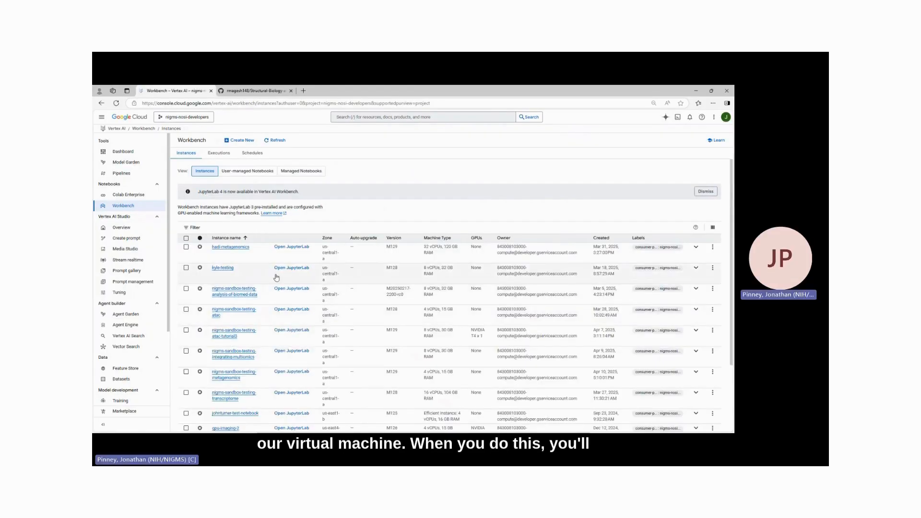
scroll(276, 277, "down", 1)
scroll(277, 276, "down", 2)
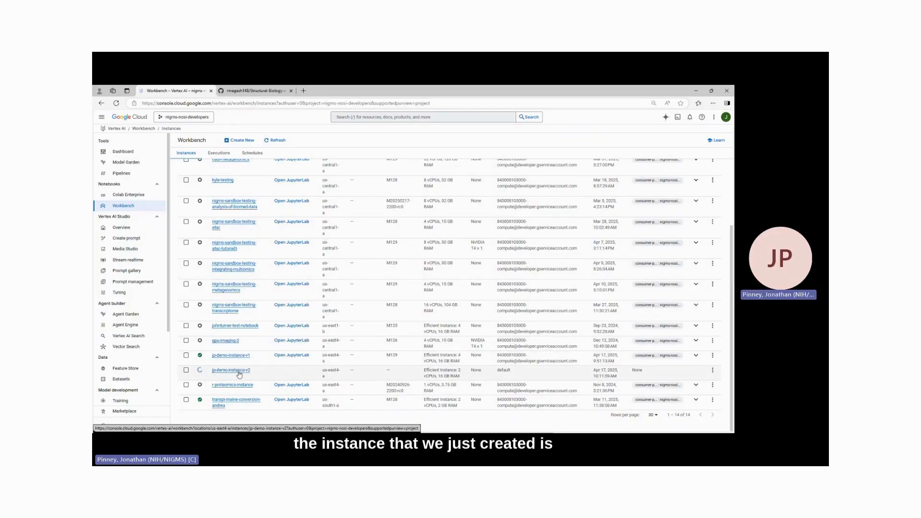
mouse_move(200, 373)
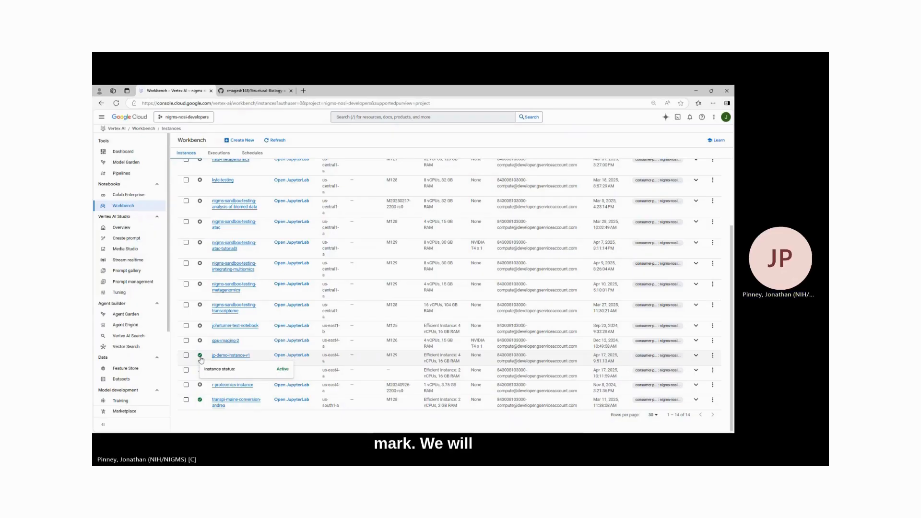
- Open JupyterLab for jp-demo-instance-v1 and copy the HTTPS clone URL of the Structural-Biology-and-Drug-Discovery repository on GitHub
left_click(297, 356)
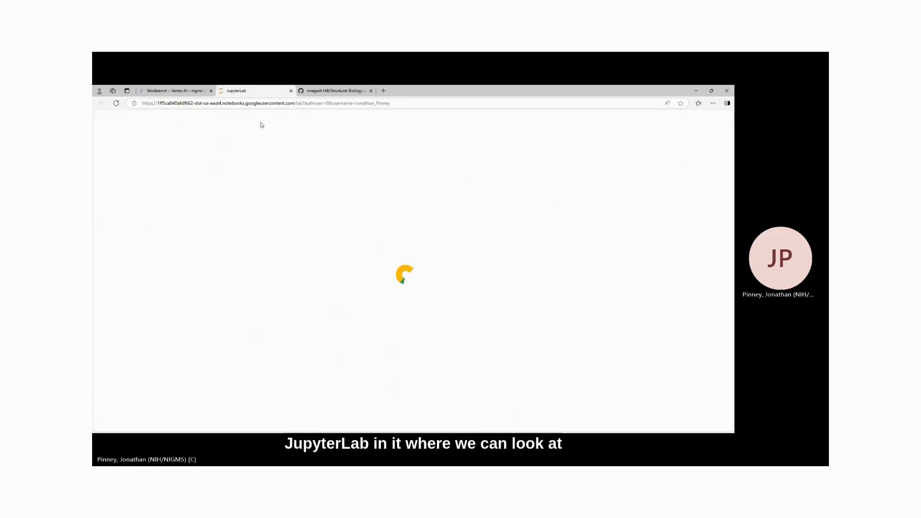
left_click(335, 91)
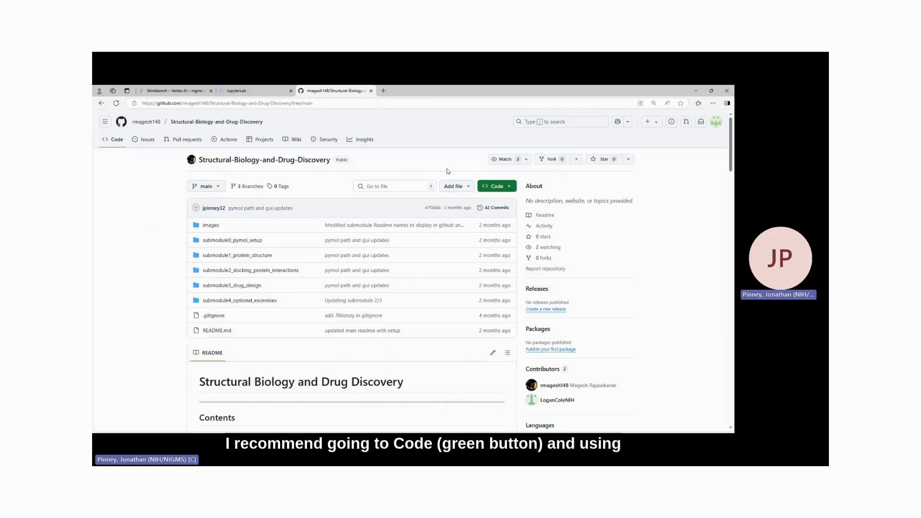
left_click(507, 187)
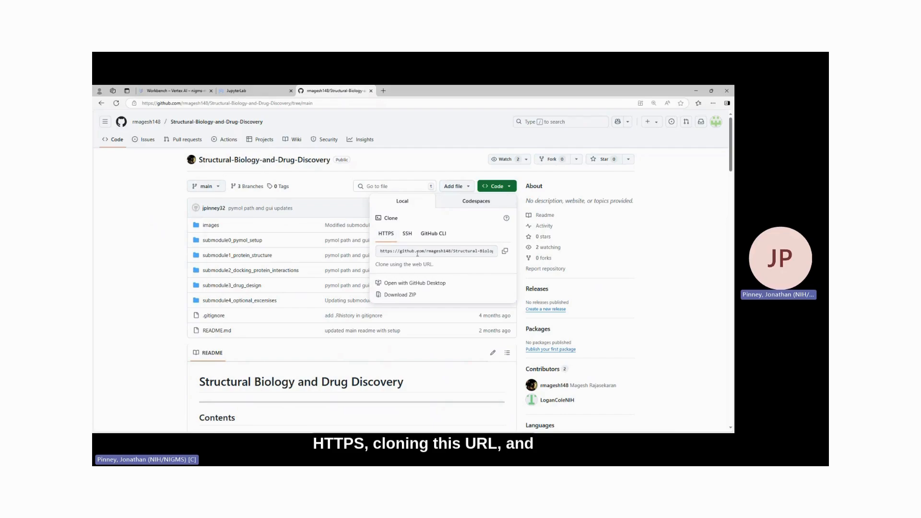
left_click(505, 253)
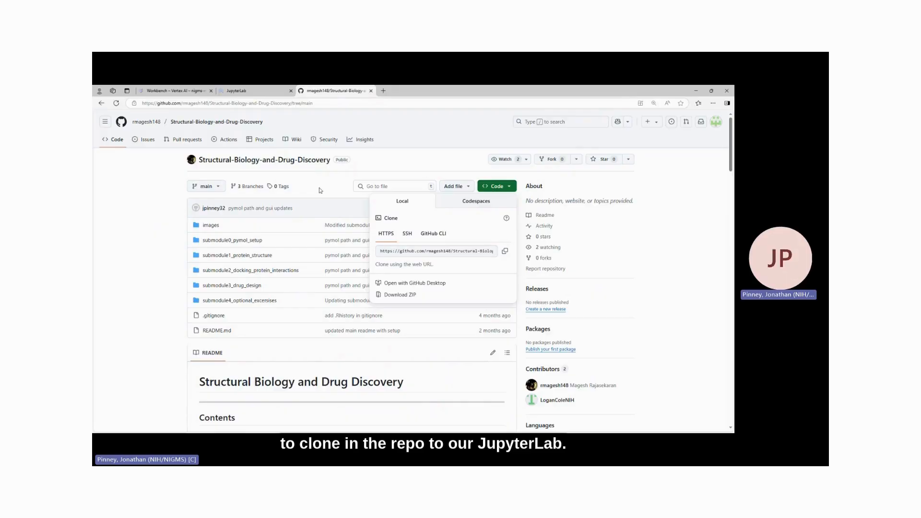
- Open a terminal in JupyterLab, print the working directory with pwd, and list its contents with ls
left_click(261, 91)
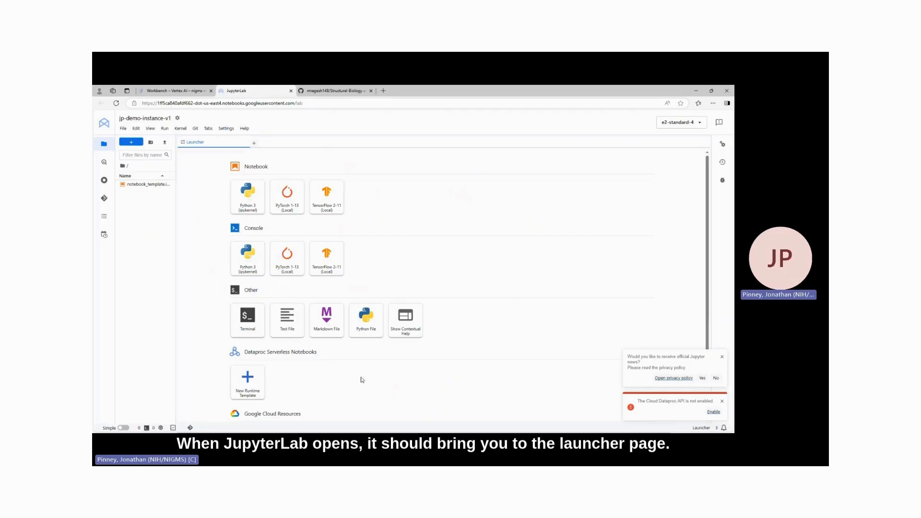
left_click(243, 319)
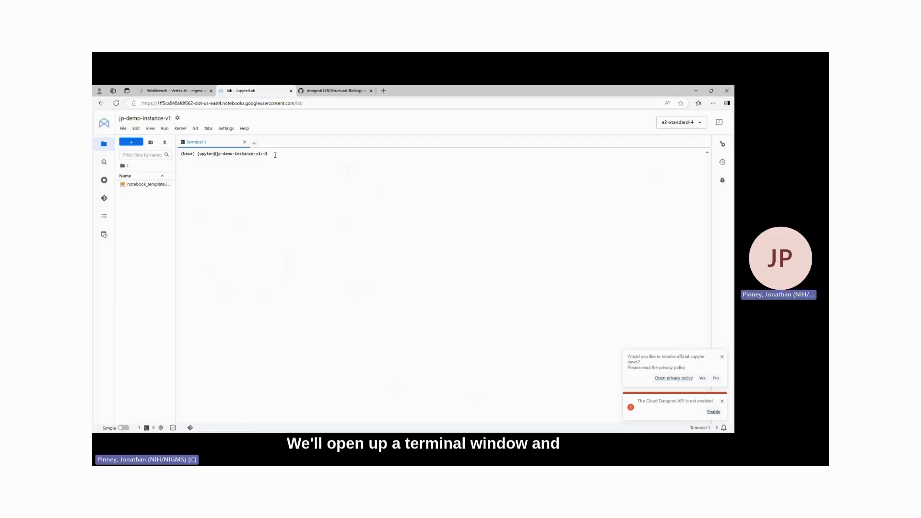
type("pwd")
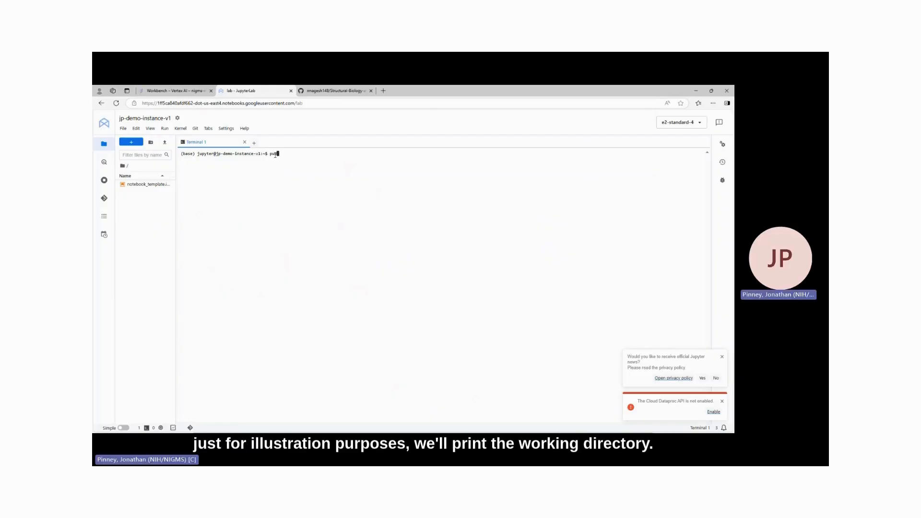
key("Return")
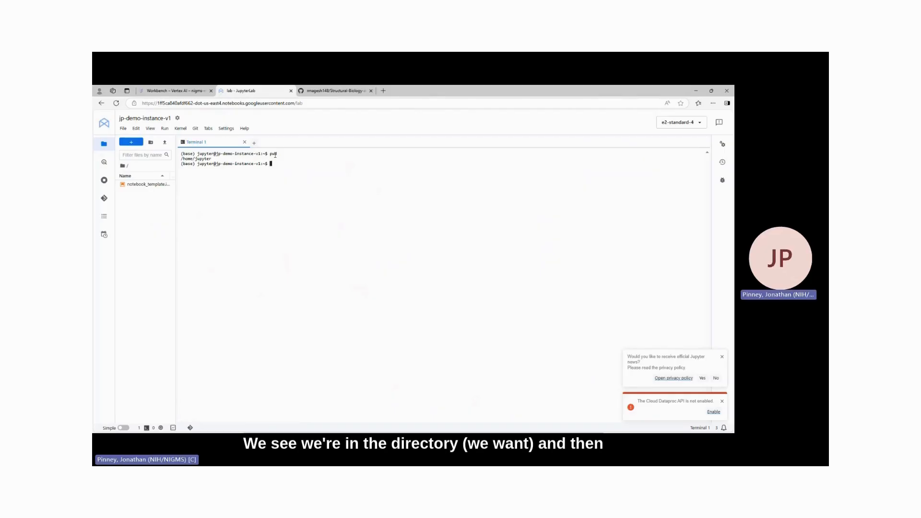
type("ls")
key("Return")
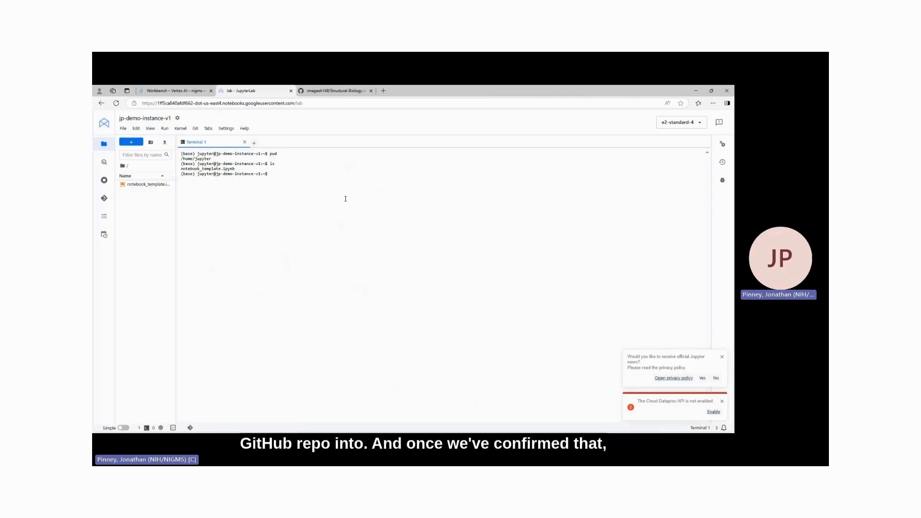
- Clone the Structural-Biology-and-Drug-Discovery repository with git clone and the copied HTTPS URL, allowing the site clipboard access
type("git clone")
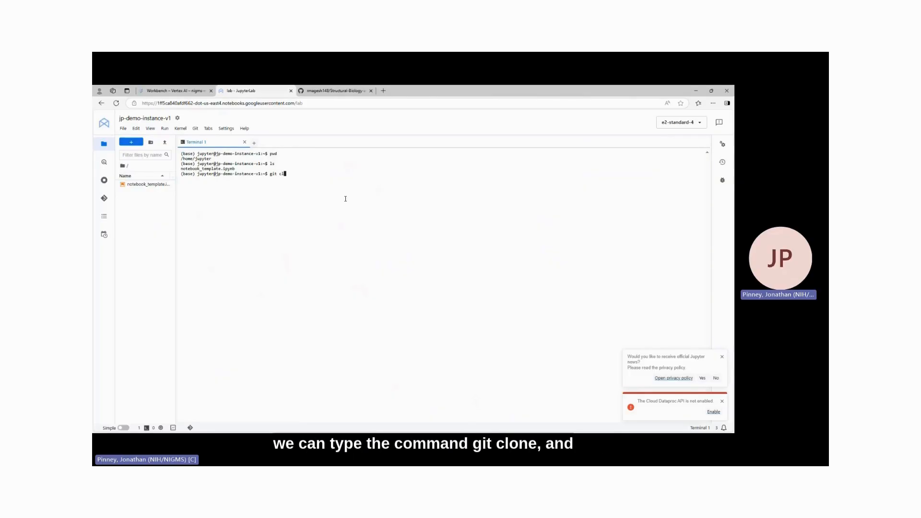
right_click(293, 173)
left_click(315, 186)
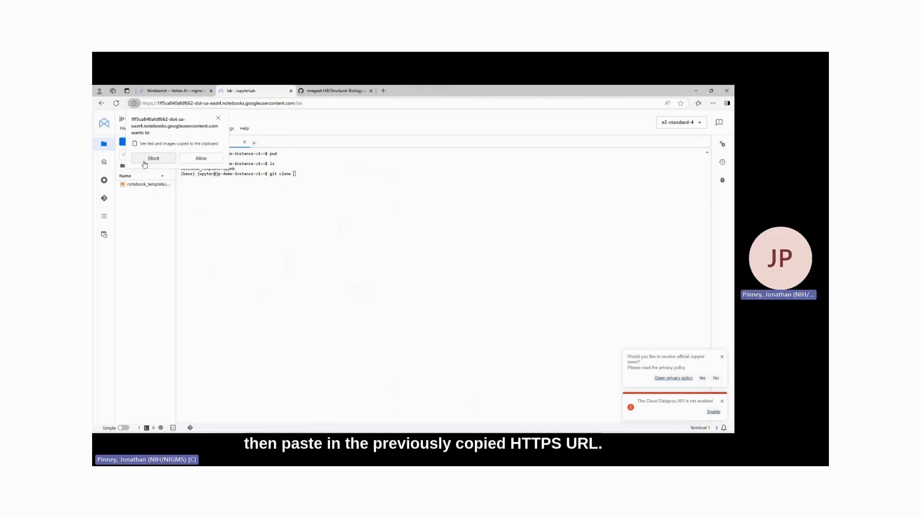
left_click(201, 157)
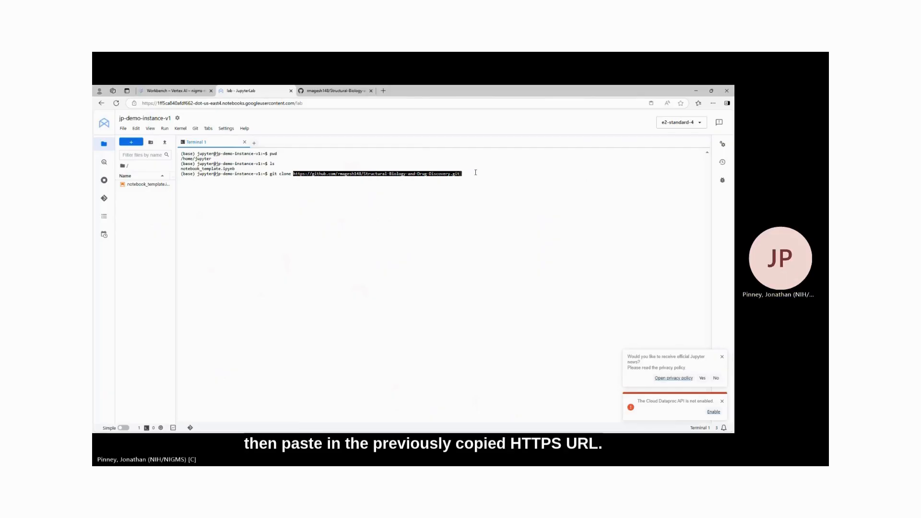
key("Return")
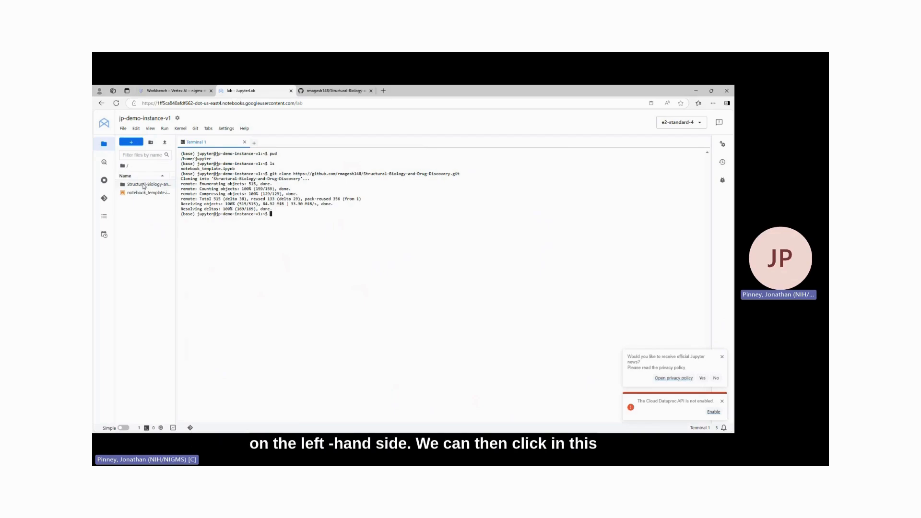
- Open the notebook Submodule_1.1.ipynb from the submodule1_protein_structure folder of the cloned repository
double_click(144, 186)
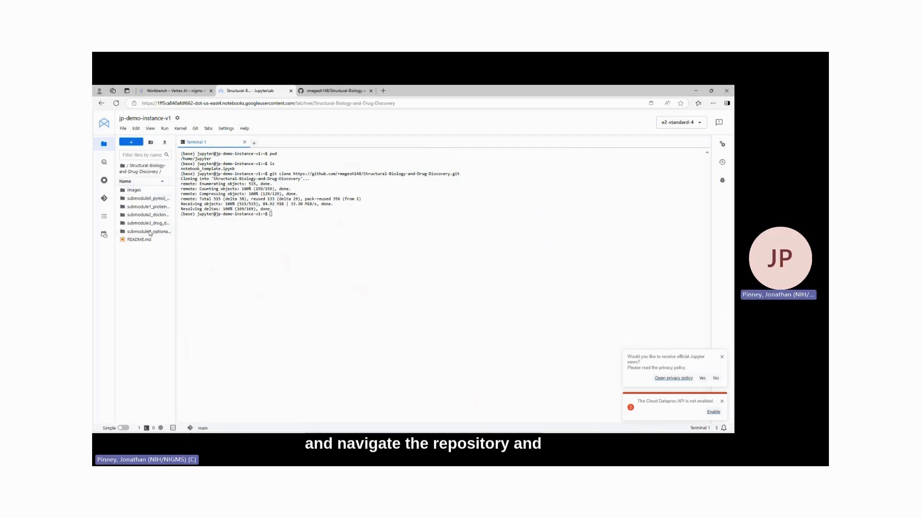
double_click(150, 207)
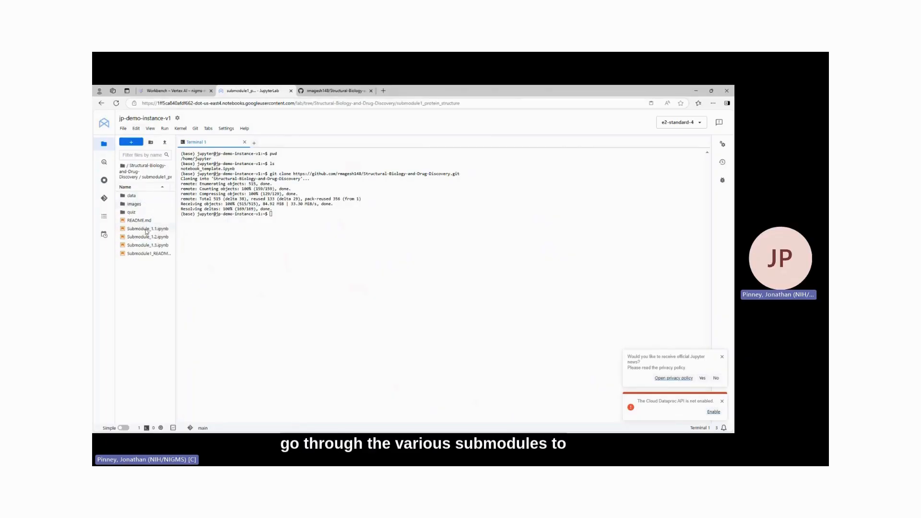
double_click(142, 229)
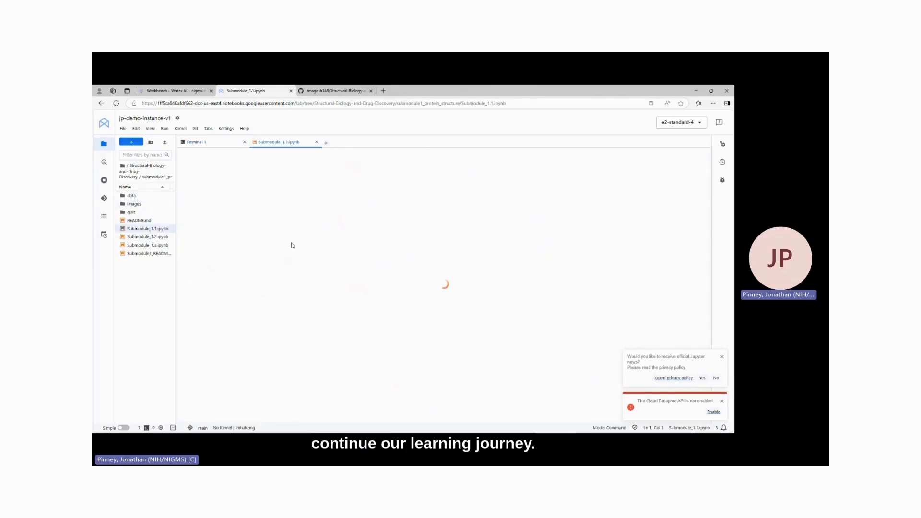